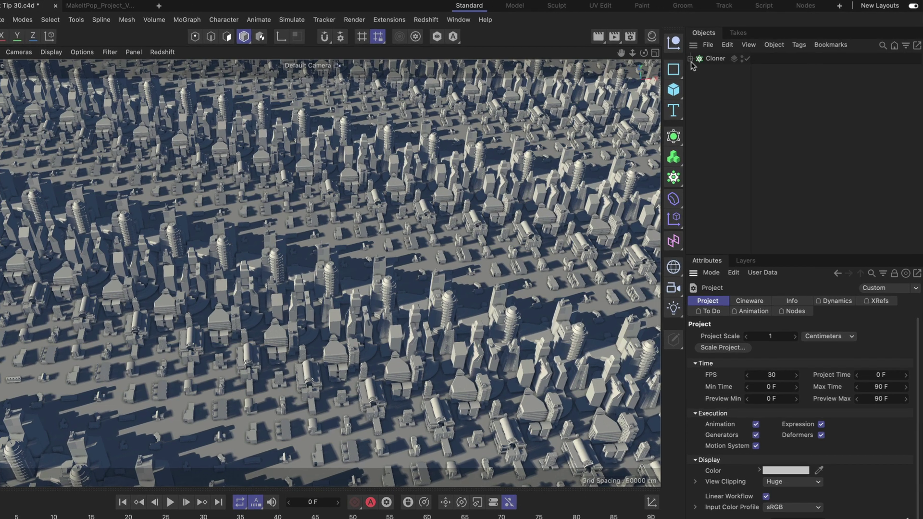
Expand the Cloner to list its children, Building 2 through Building 24.
click(704, 55)
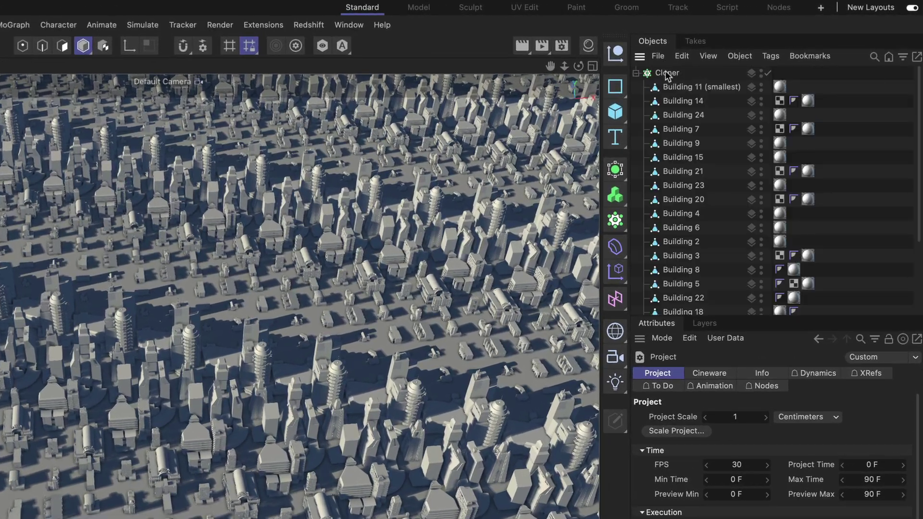
scroll(671, 189, down, 5)
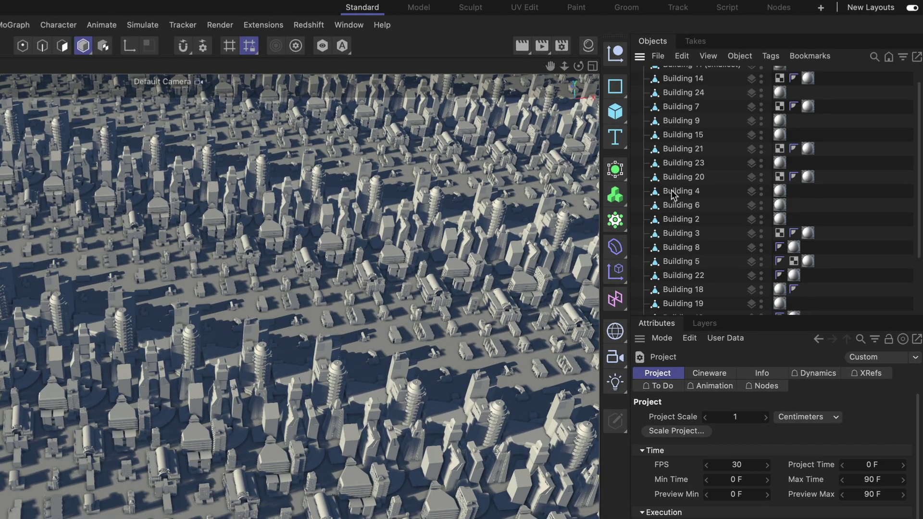
scroll(674, 236, up, 5)
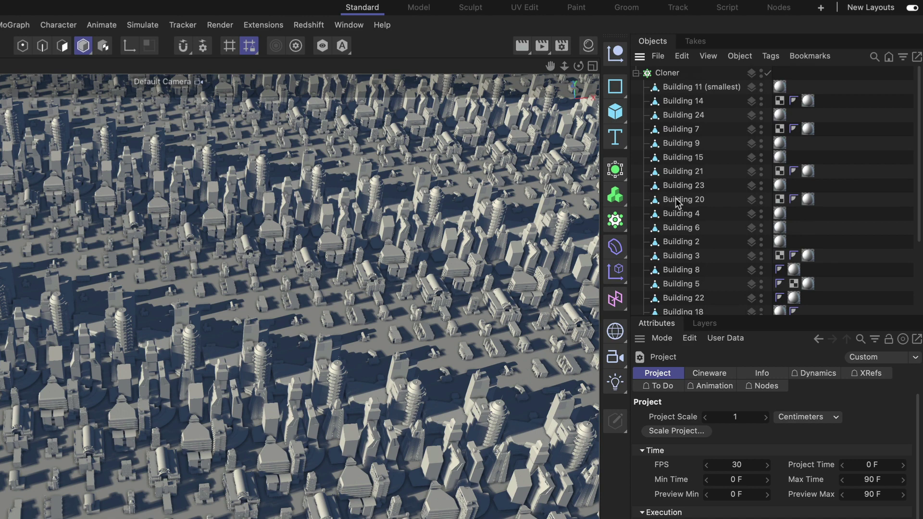
Disable the Cloner and step through Buildings 11, 14, 24, 20, 2 and 8.
click(767, 73)
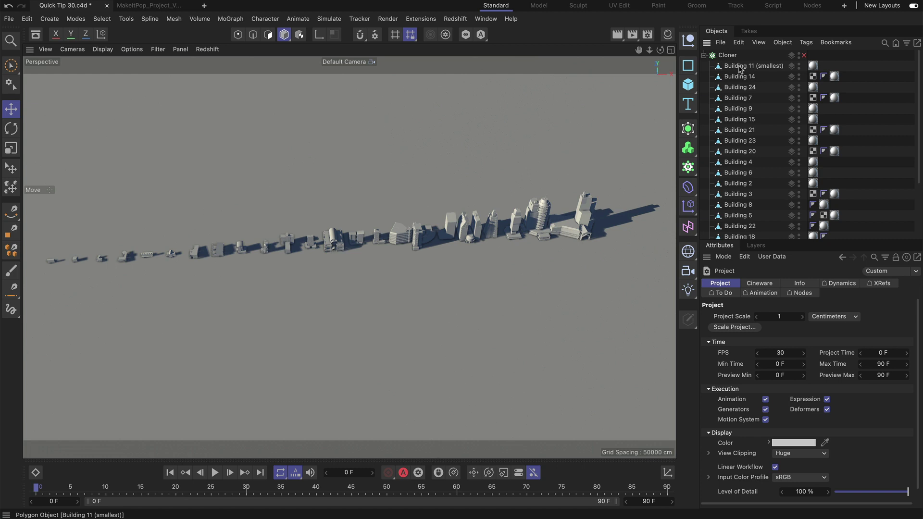
click(734, 68)
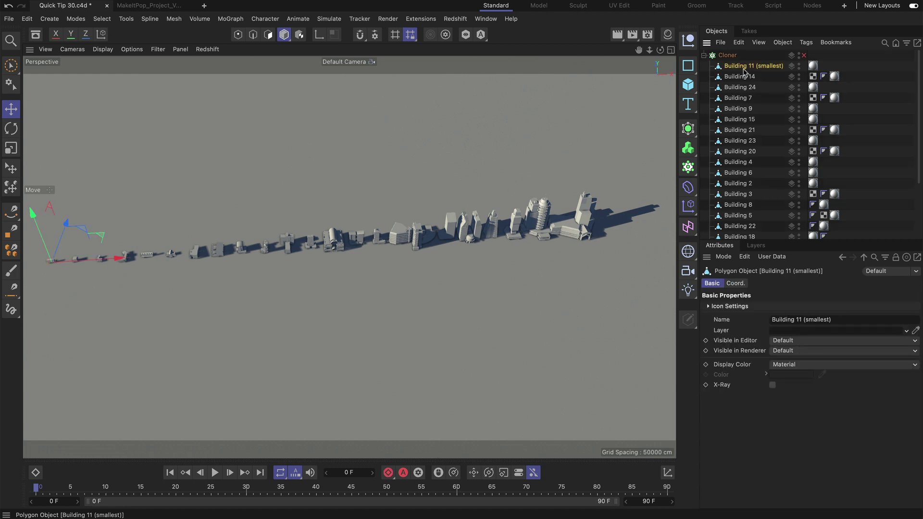
click(739, 76)
click(738, 87)
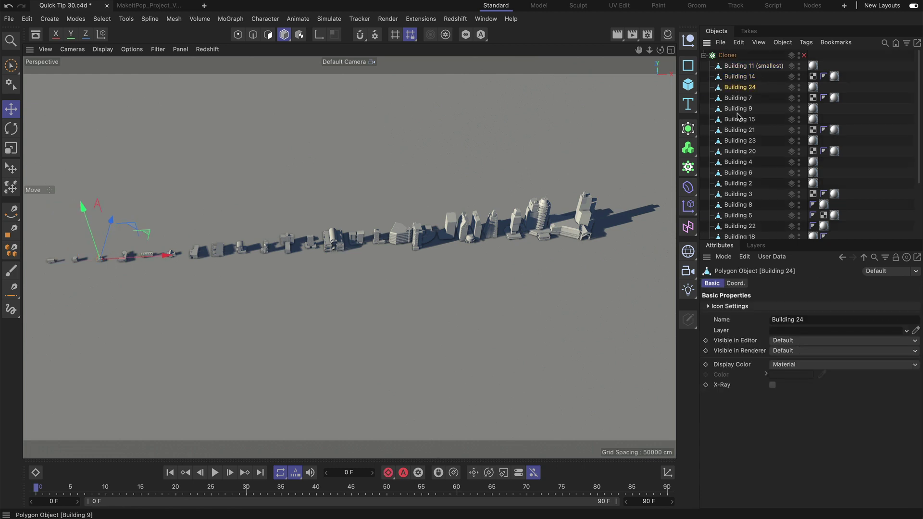
click(737, 129)
click(737, 150)
click(738, 183)
click(737, 204)
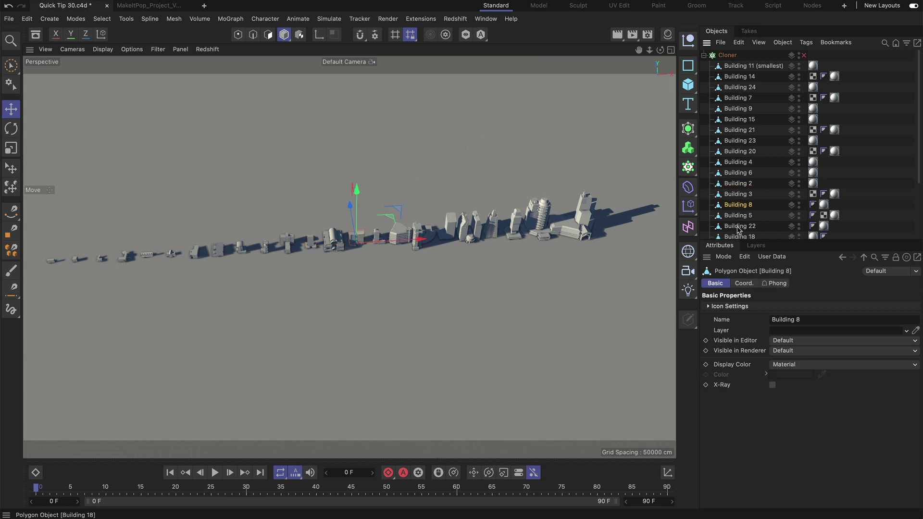
Continue through the remaining buildings, including Building 12, up to Building 16, the biggest.
scroll(736, 197, down, 2)
click(735, 196)
click(738, 216)
scroll(740, 217, down, 2)
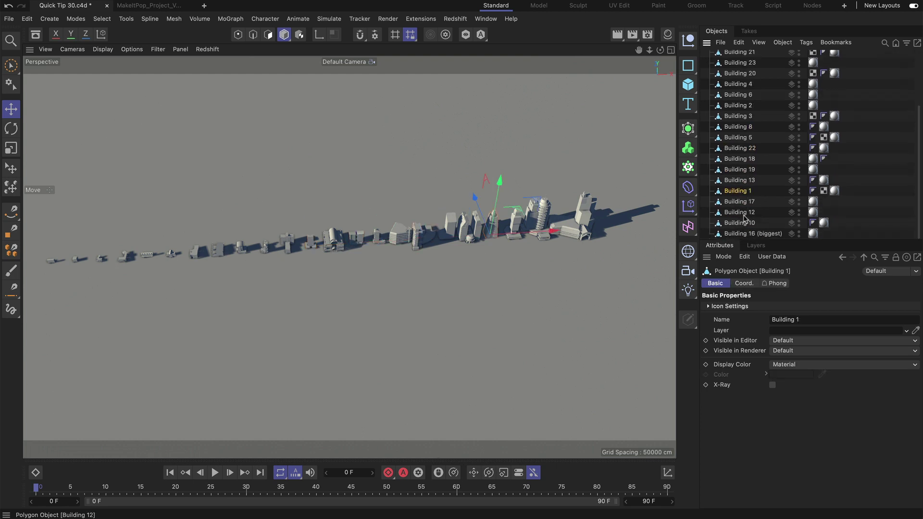
click(742, 215)
click(762, 233)
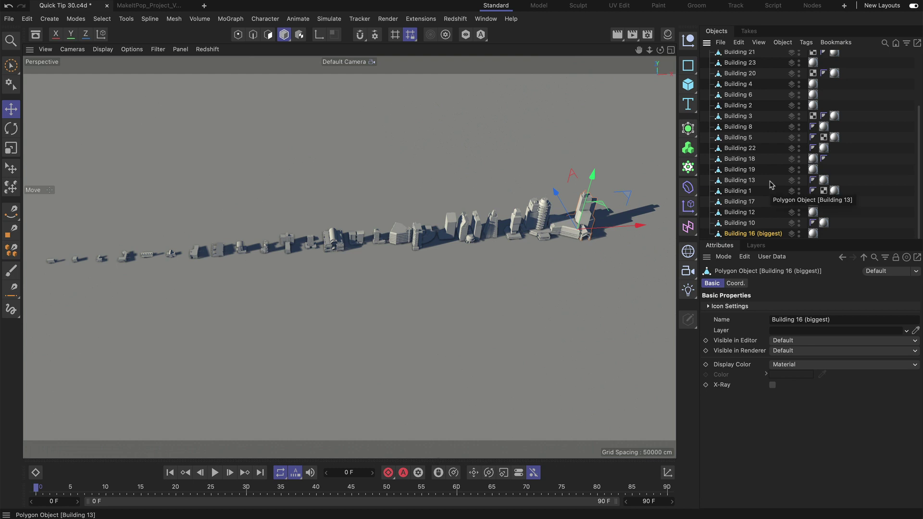
scroll(772, 183, up, 4)
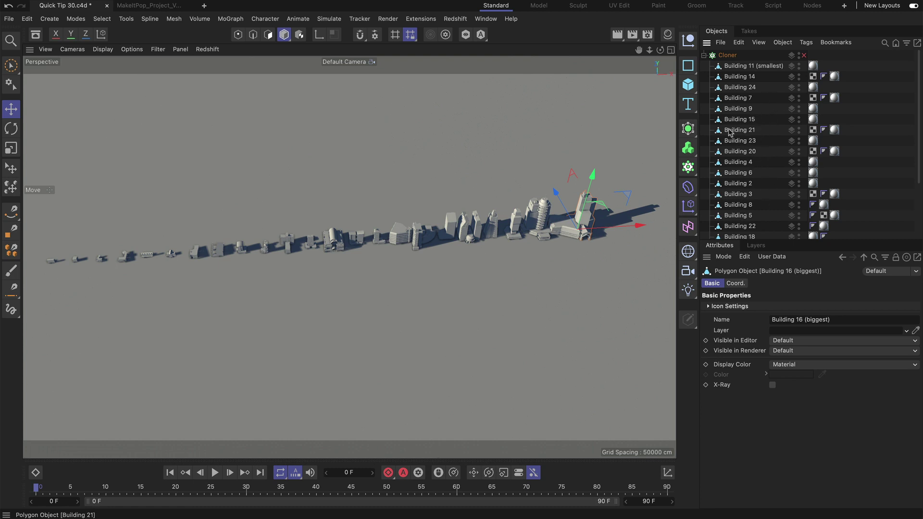
Re-enable the Cloner and switch its Clones mode from Iterate to Random, then to Sort.
click(804, 56)
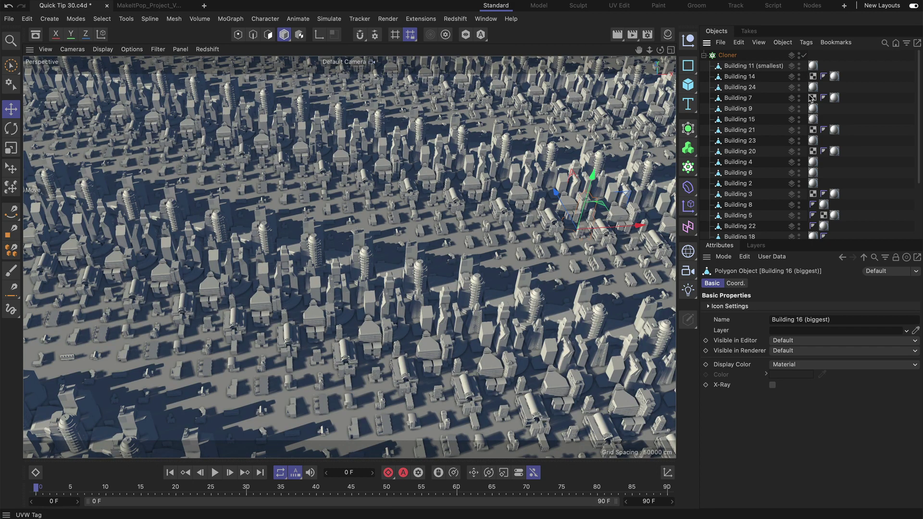
click(728, 57)
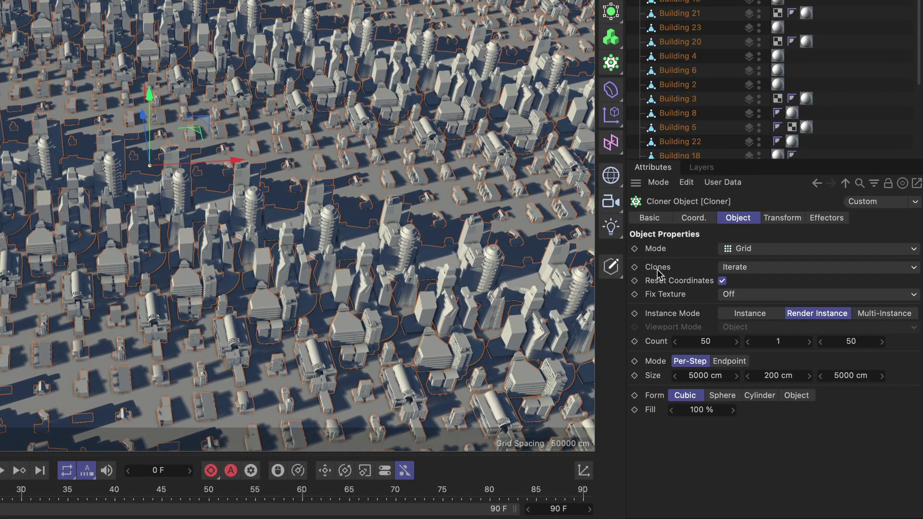
click(647, 270)
click(740, 274)
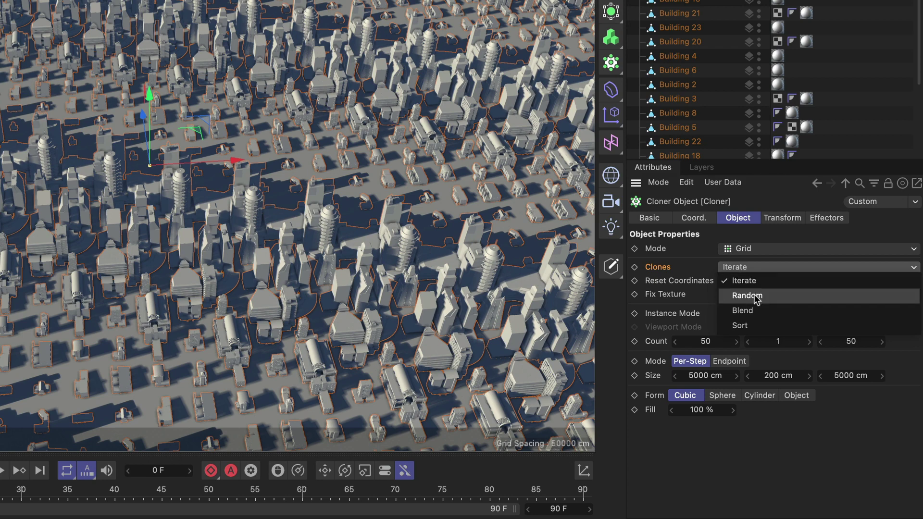
click(754, 295)
click(744, 269)
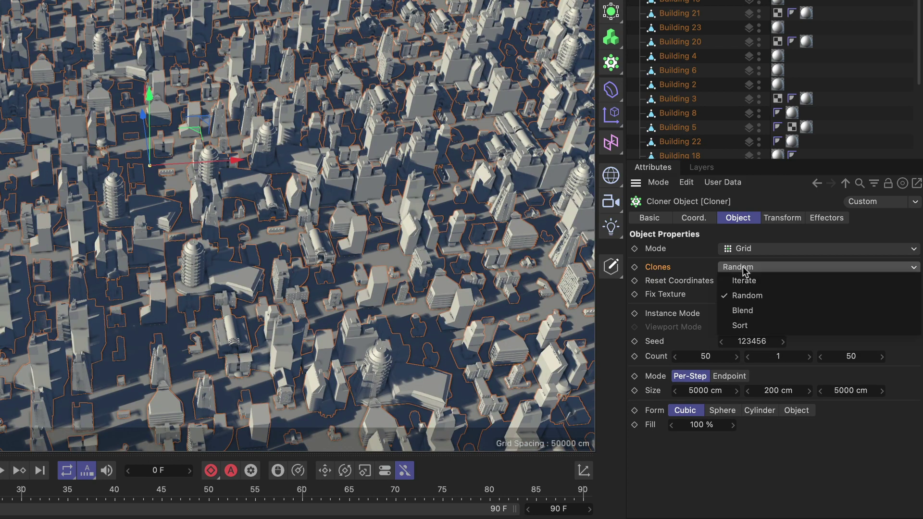
click(766, 327)
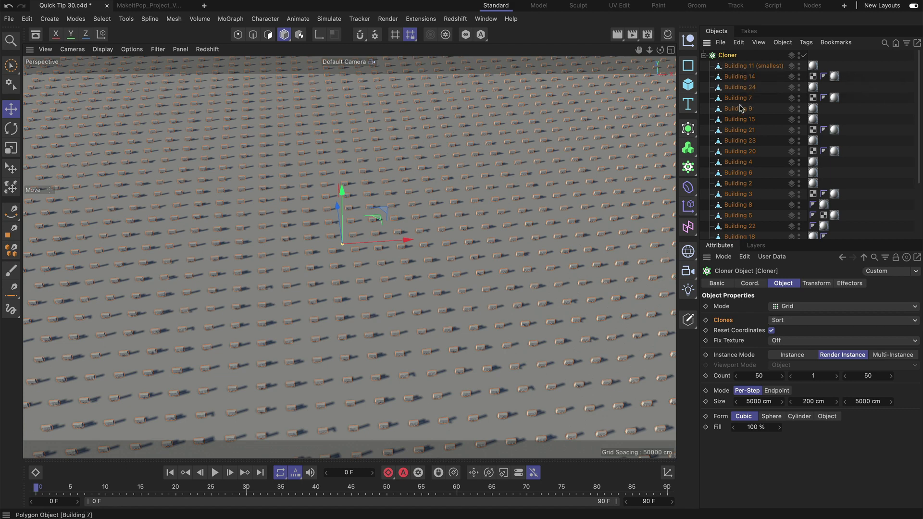
Add a Plain effector with position offset off, Modify Clone at 100% and Strength 100%.
click(689, 208)
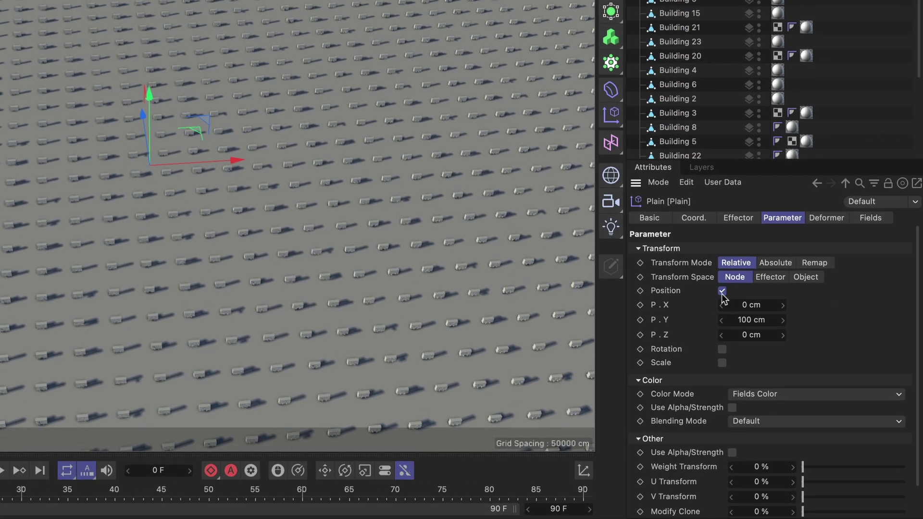
click(722, 291)
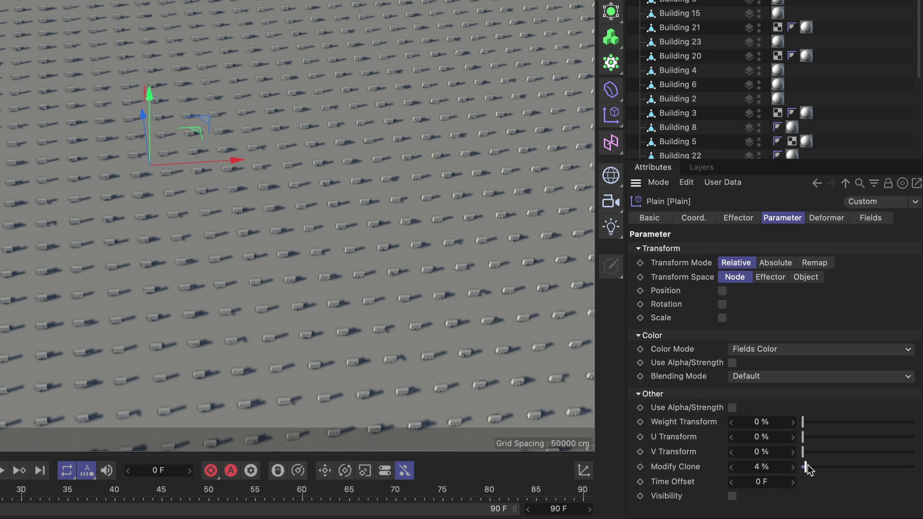
drag(807, 465, 921, 469)
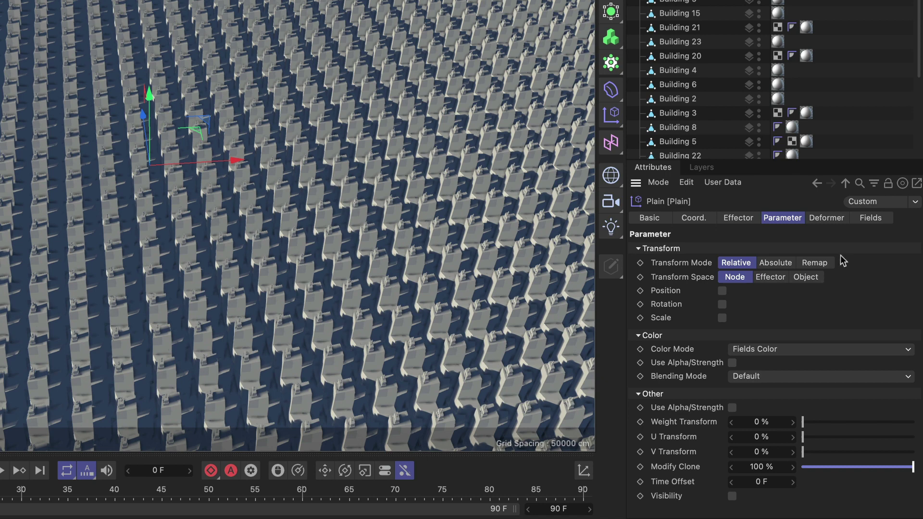
click(735, 219)
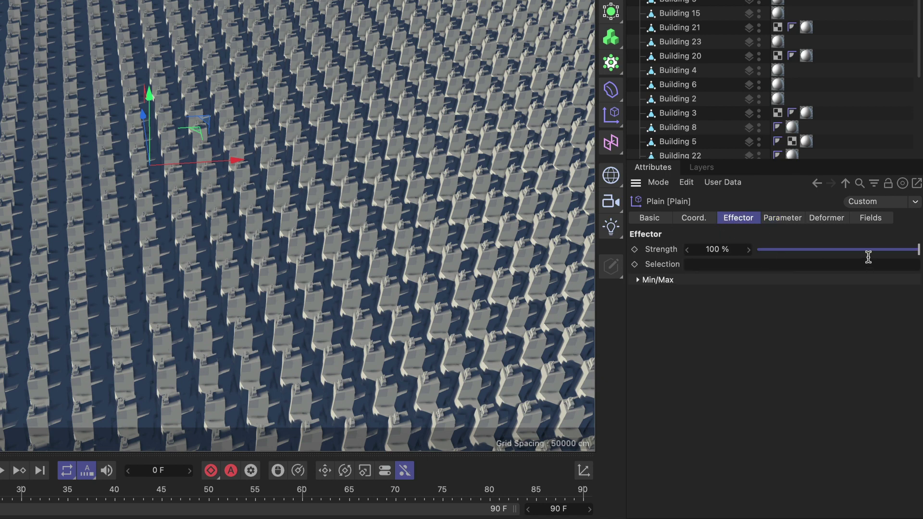
mouse_move(916, 250)
mouse_down()
mouse_move(760, 250)
mouse_move(821, 264)
mouse_move(920, 266)
mouse_up()
Add a Spherical Field to the Plain effector with its Size set to 10000 cm.
click(871, 219)
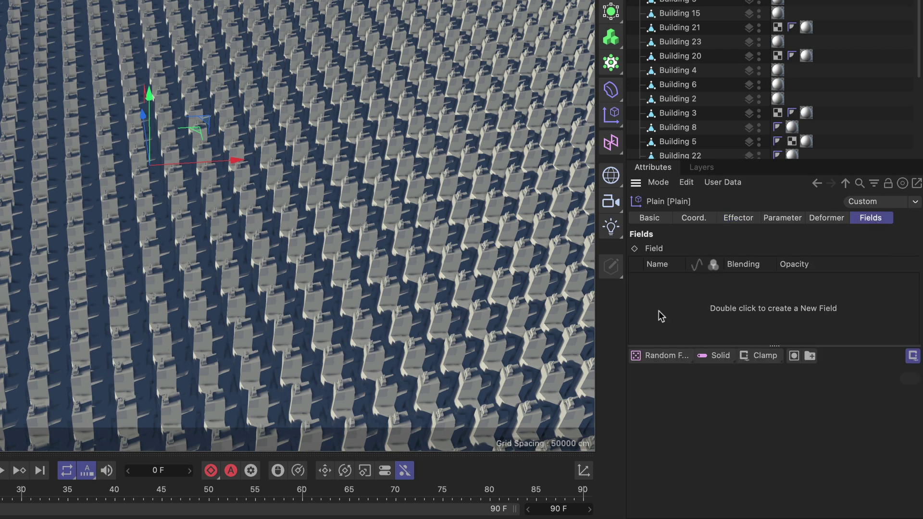
click(674, 358)
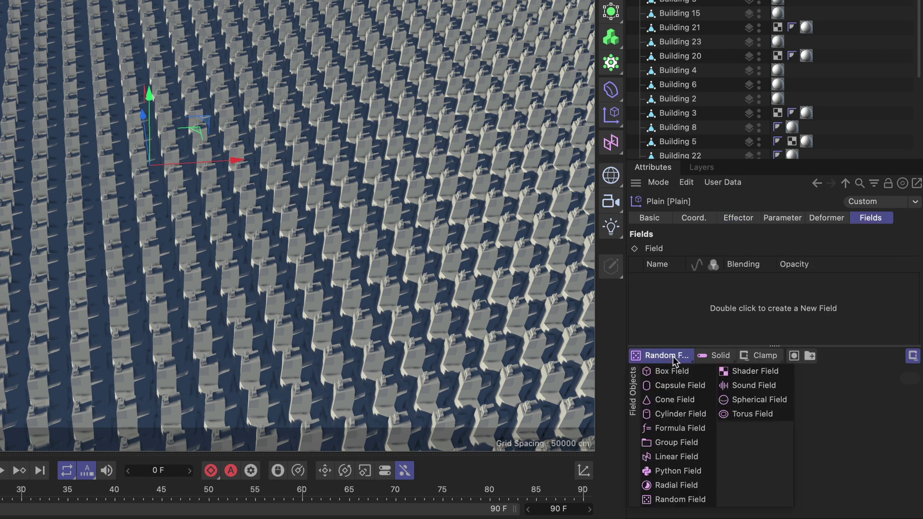
click(751, 400)
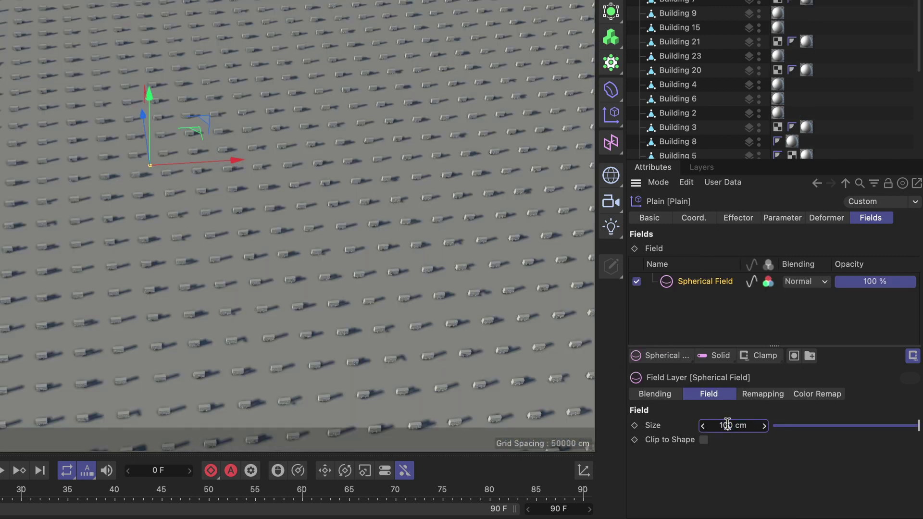
text(00)
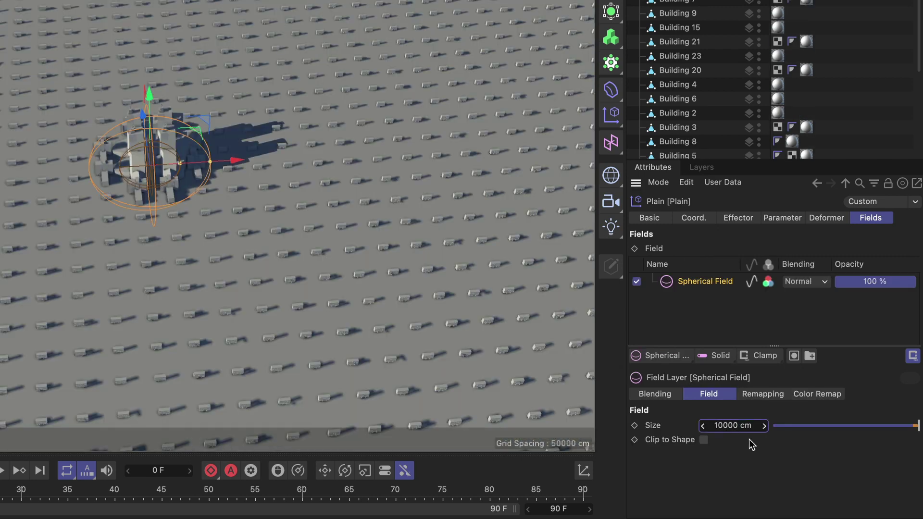
key(Return)
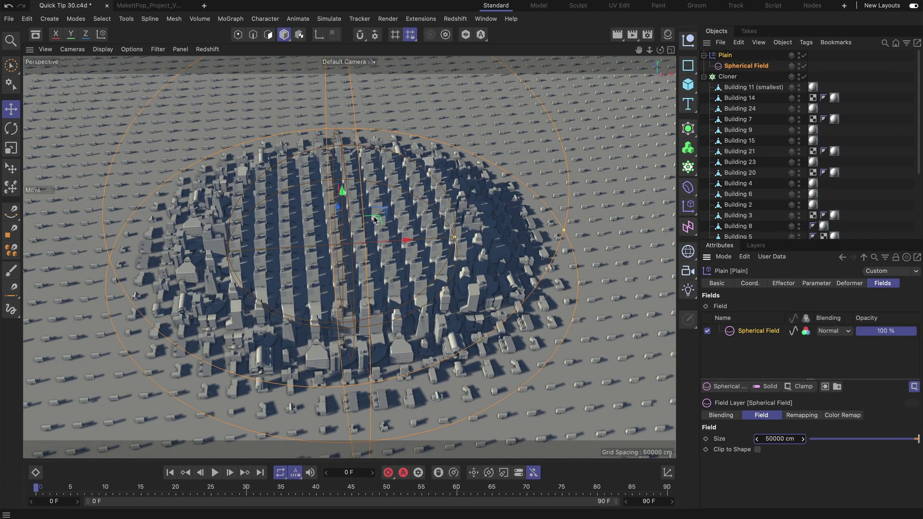
Move the spherical field over the city centre and enlarge it to about 75063 cm.
drag(304, 156, 237, 113)
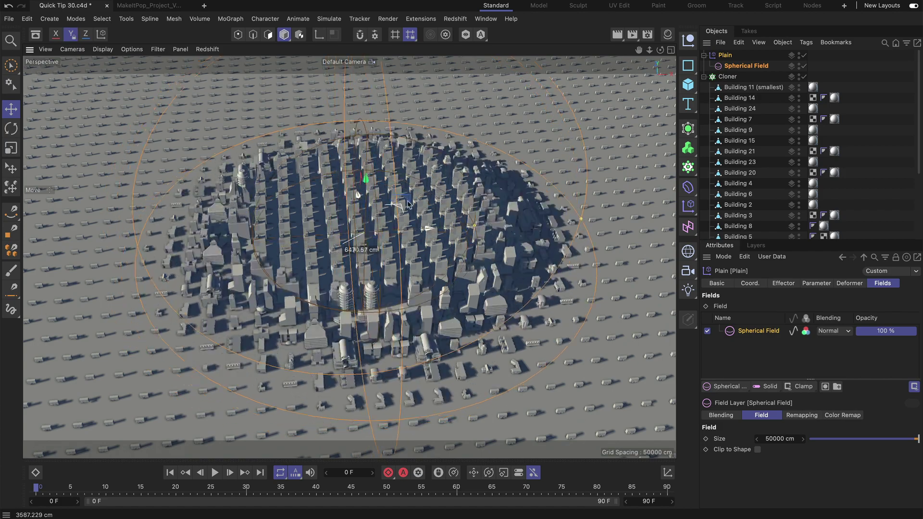
drag(409, 205, 377, 224)
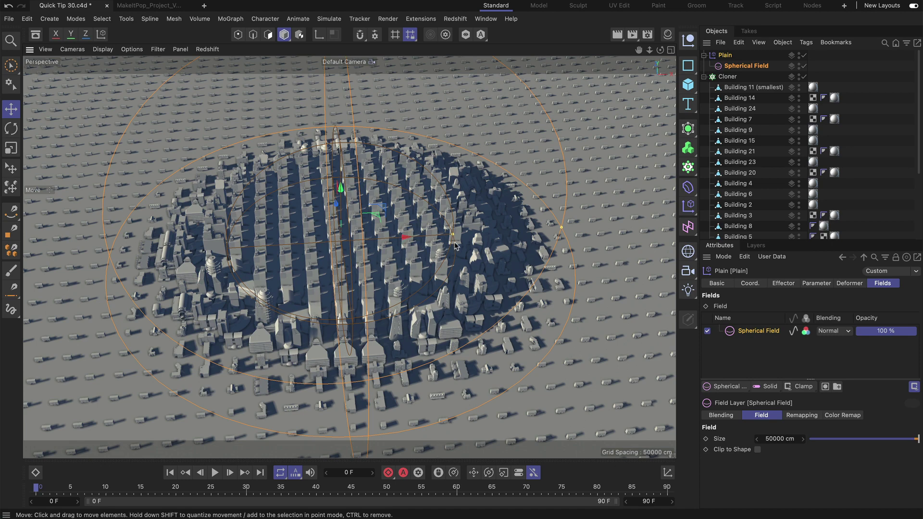
drag(457, 246, 351, 238)
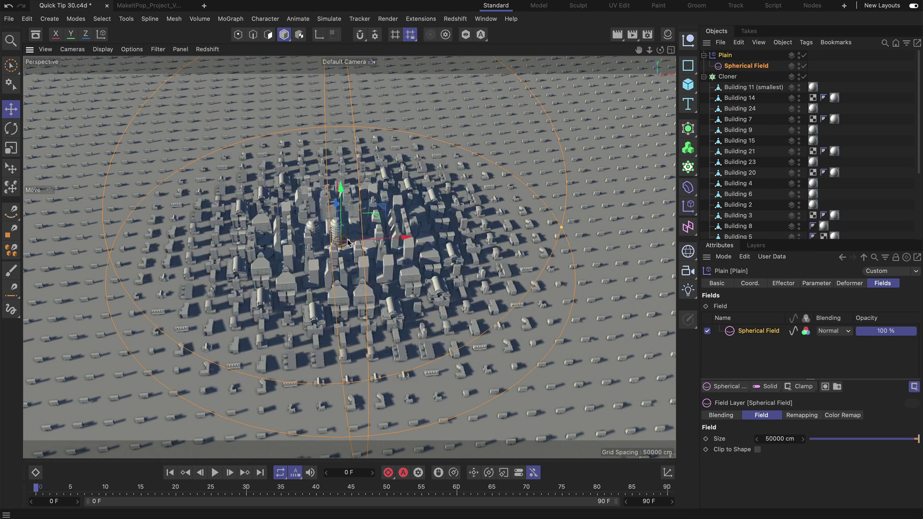
drag(561, 227, 668, 243)
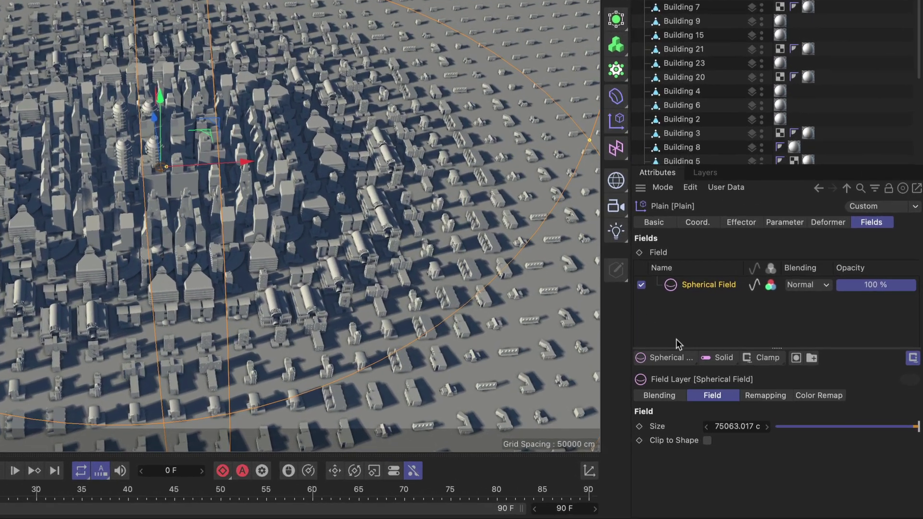
Layer a Random Field in Overlay at low opacity, then move and shrink the Spherical Field.
click(727, 386)
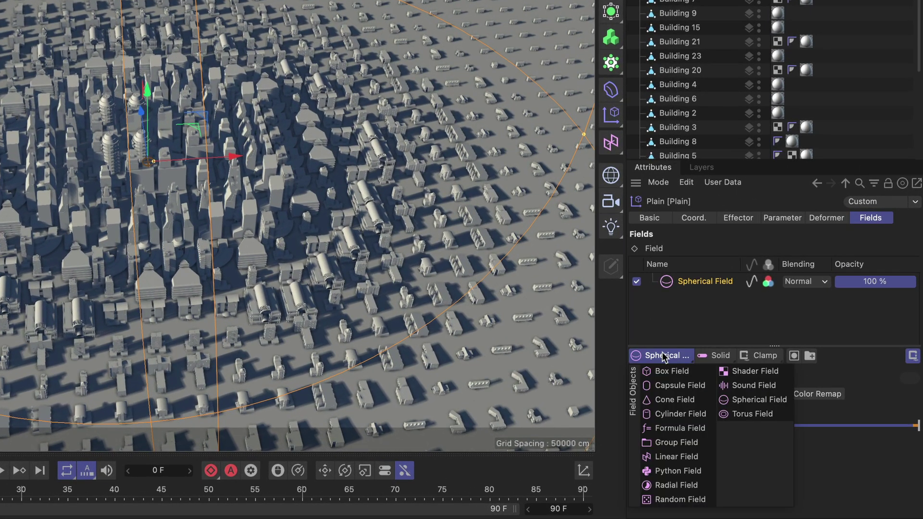
click(681, 500)
click(809, 281)
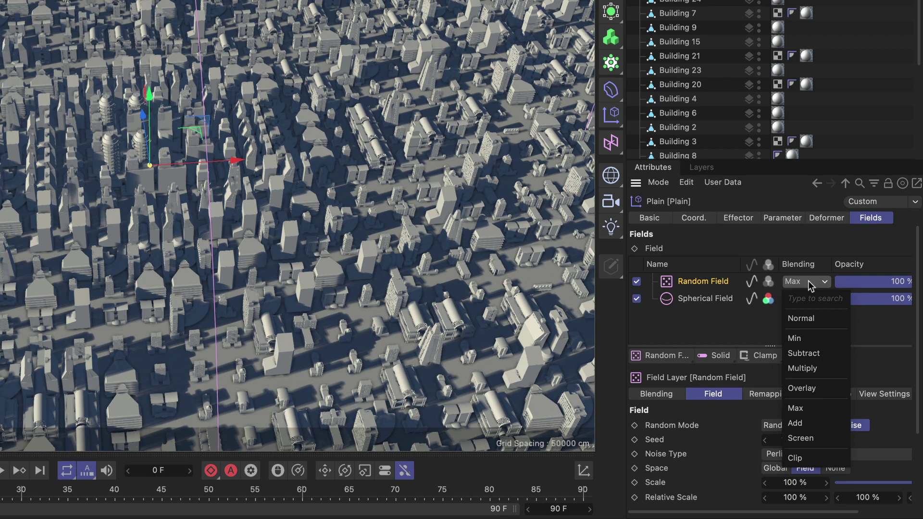
click(802, 388)
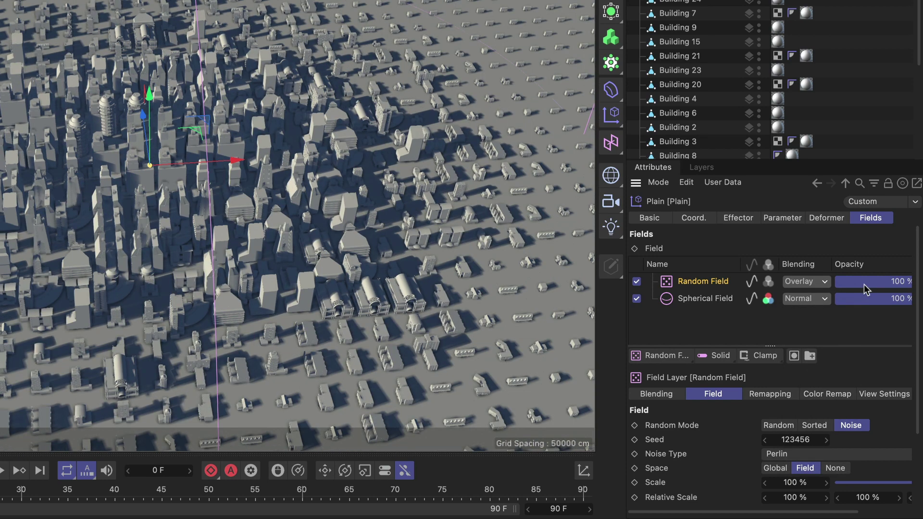
mouse_move(866, 282)
mouse_down()
mouse_move(844, 284)
mouse_move(875, 283)
mouse_up()
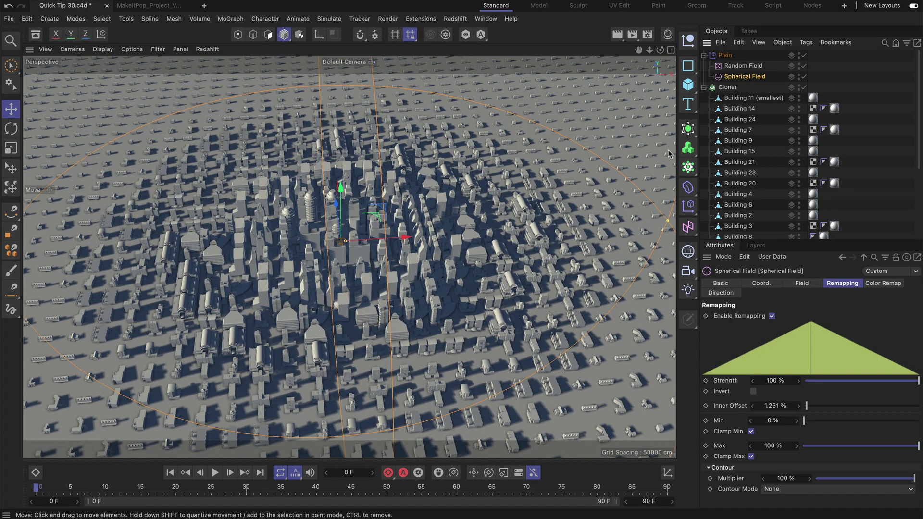
mouse_move(358, 204)
mouse_down()
mouse_move(398, 212)
mouse_move(370, 187)
mouse_up()
mouse_move(675, 213)
mouse_down()
mouse_move(523, 229)
mouse_move(655, 232)
mouse_up()
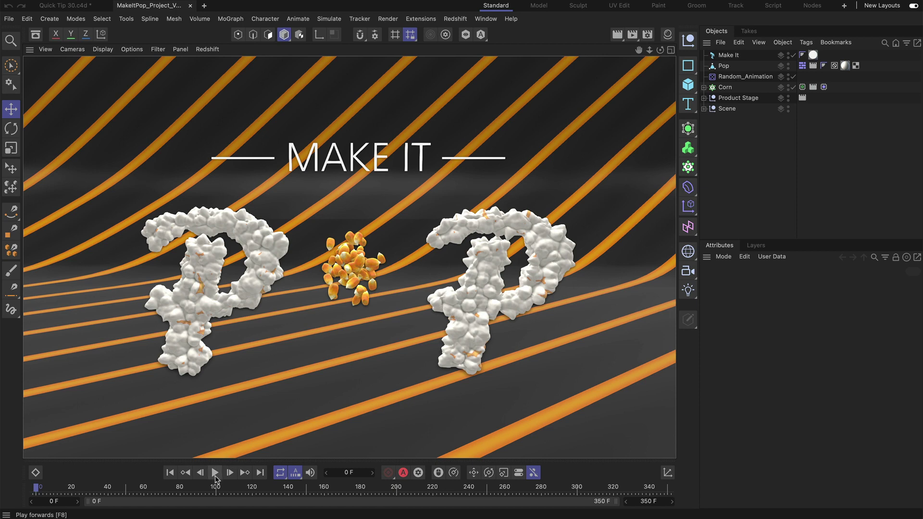
Open the MakeItPop project, play the popcorn animation, and expand Corn to show its kernels.
click(215, 472)
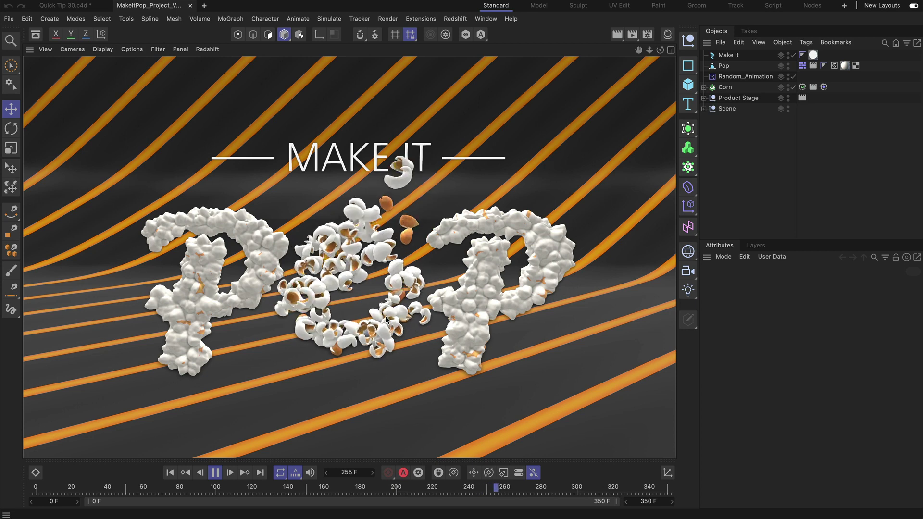
click(704, 87)
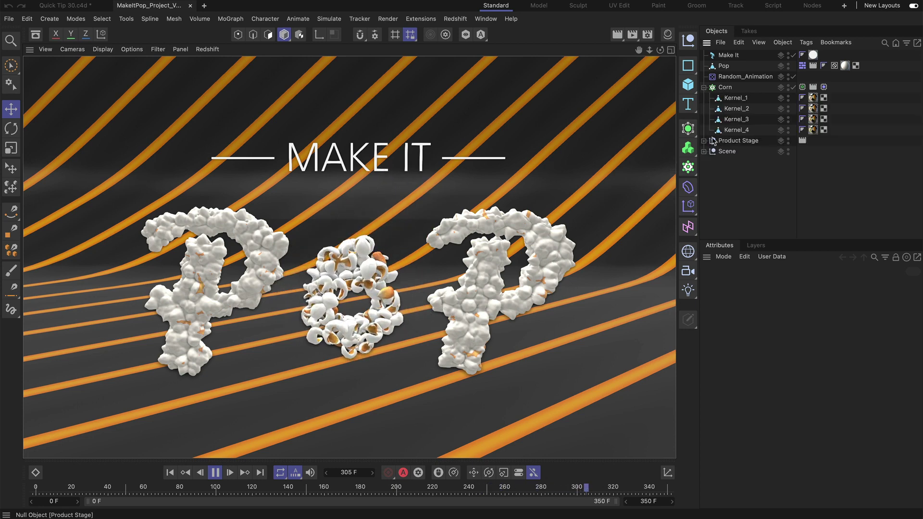